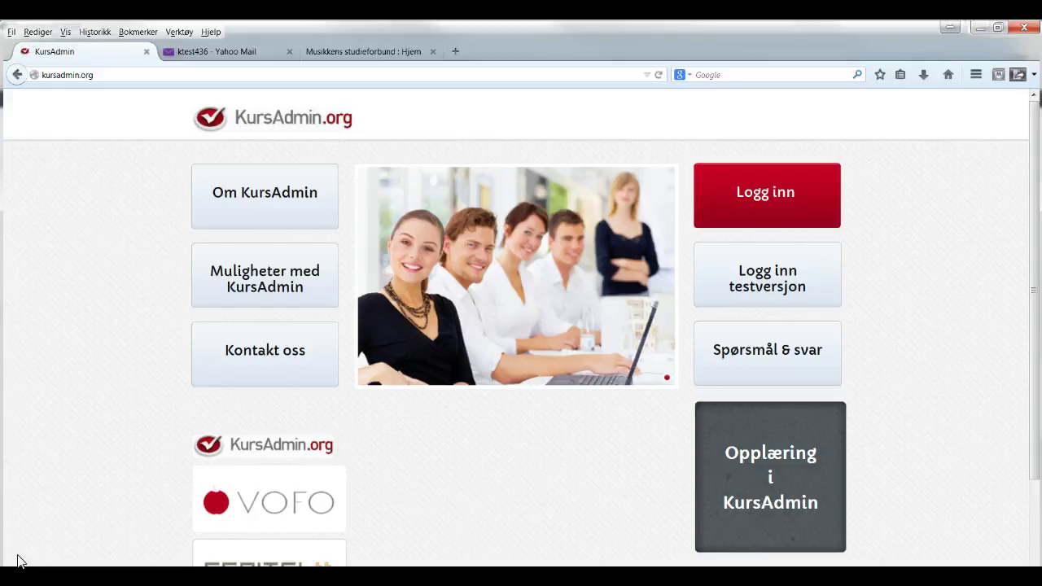
Switch to the 'Musikkens studieforbund : Hjem' browser tab
click(364, 54)
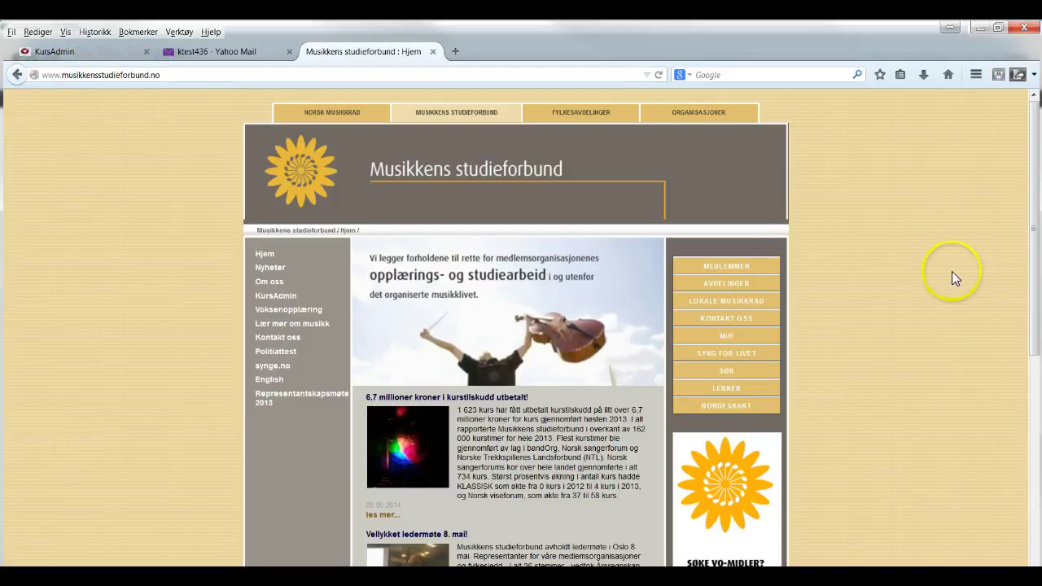
Scroll down and open the 'Søke VO-midler? Klikk her' page with the new-group contact form
click(1036, 269)
drag(1036, 268, 1030, 314)
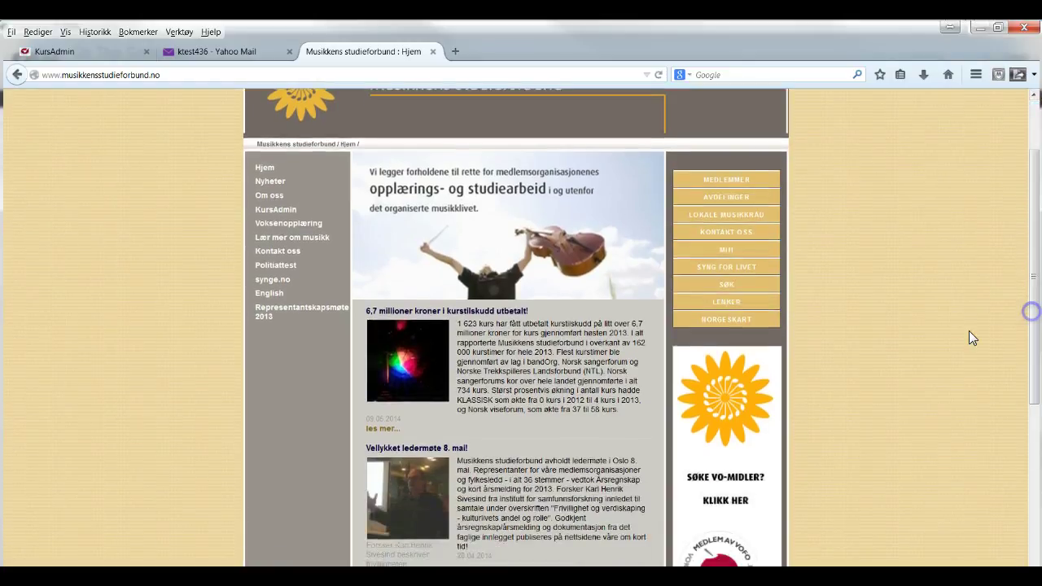
click(733, 399)
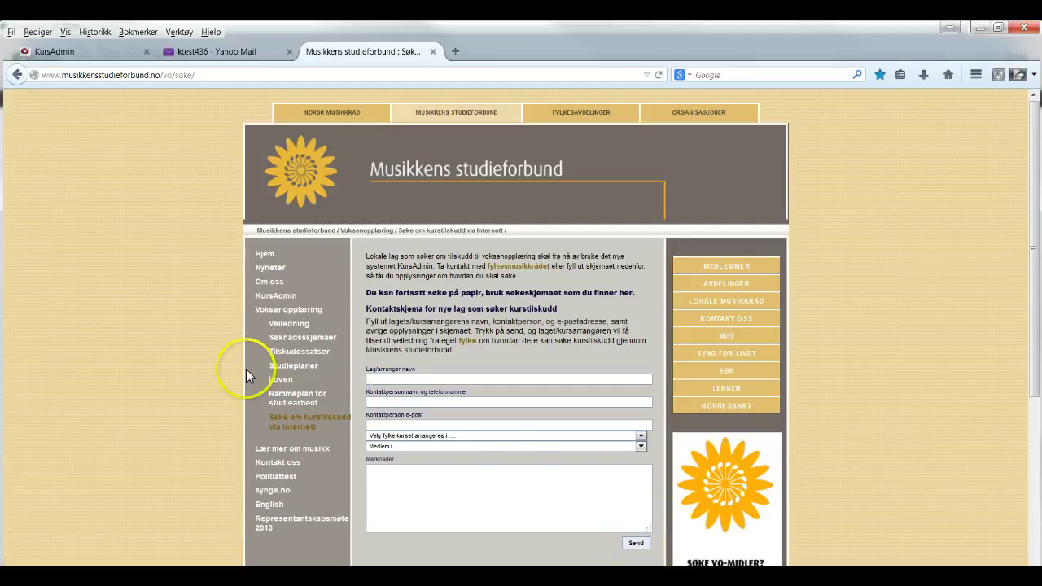
Open the kursadmin.org login link from the 'Kurs admin - bruker informasjon' email
click(225, 55)
click(360, 266)
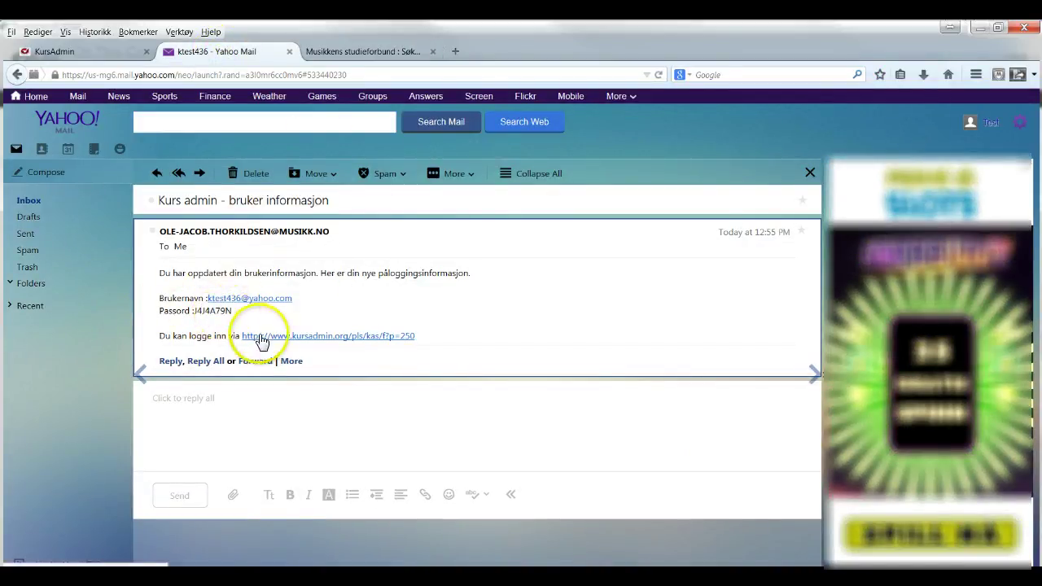
click(342, 337)
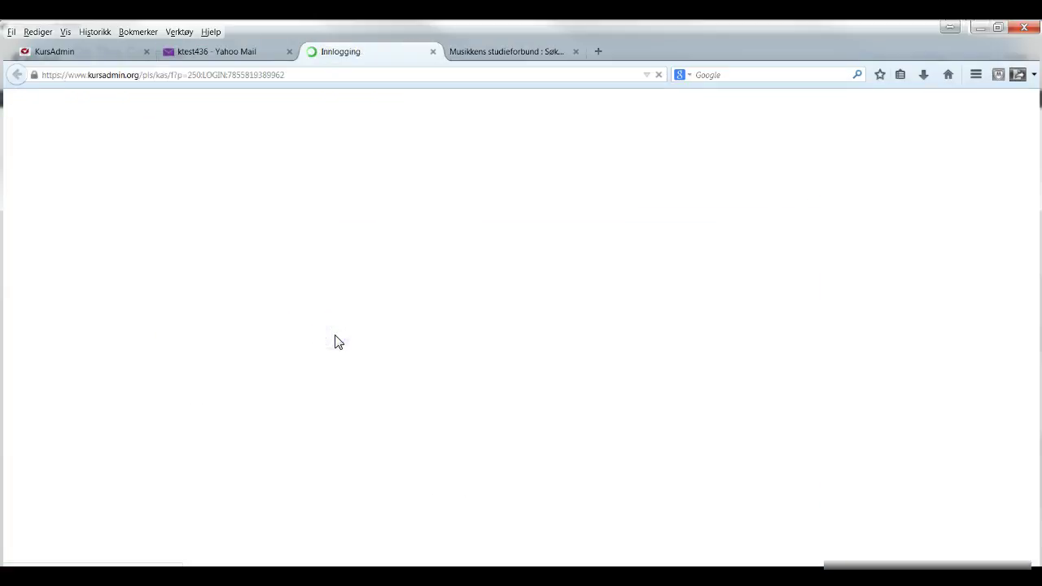
Copy the emailed username and paste it into the KursAdmin username field
click(235, 56)
drag(301, 300, 210, 303)
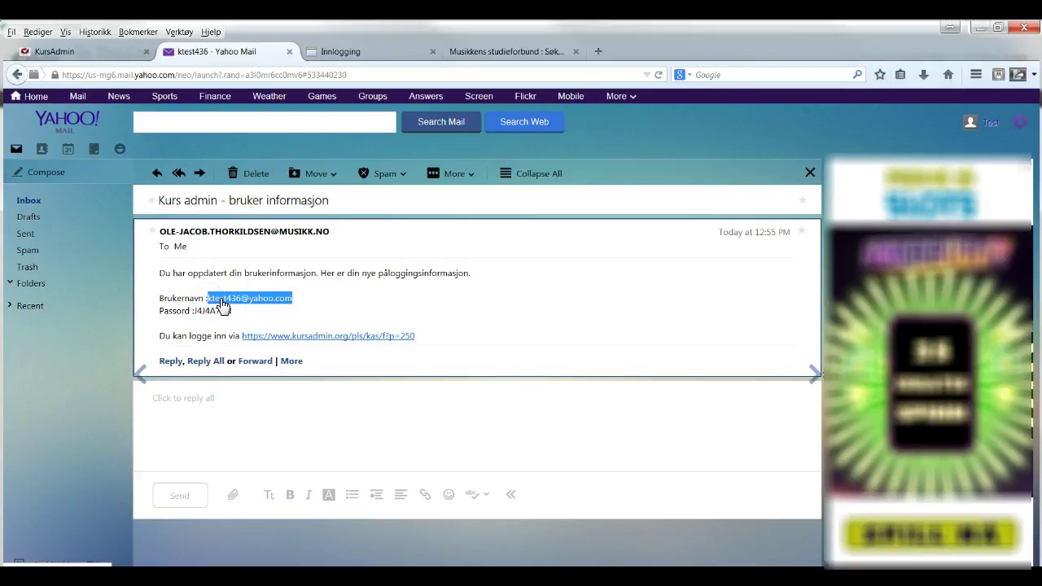
right_click(221, 304)
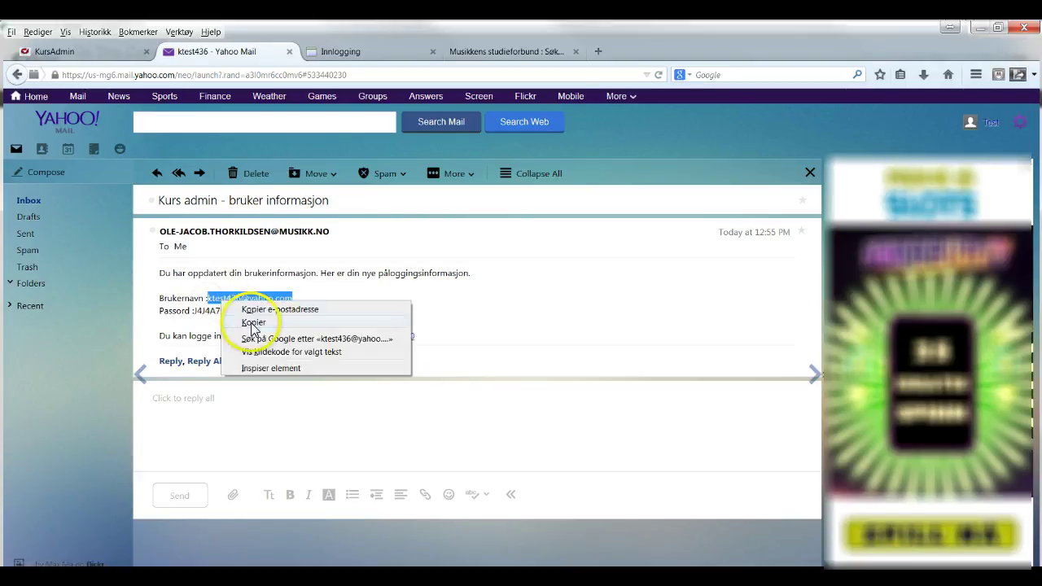
click(253, 323)
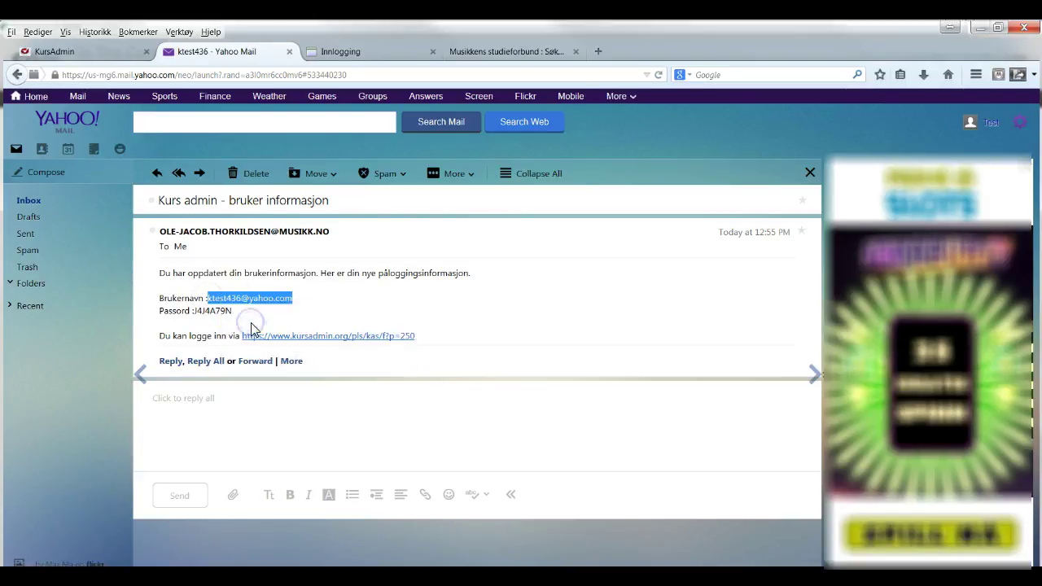
click(362, 51)
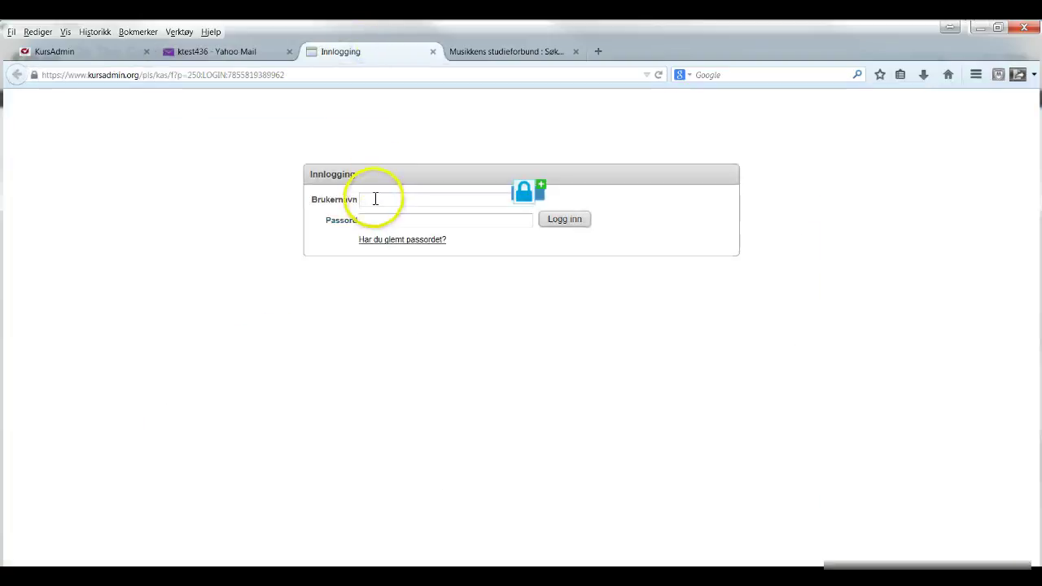
click(373, 198)
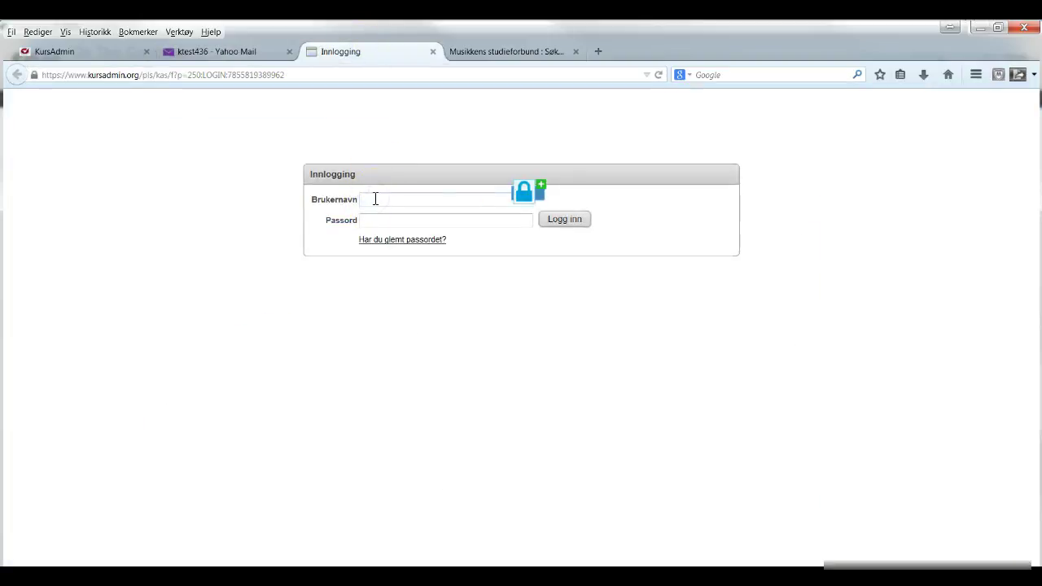
right_click(373, 198)
click(407, 252)
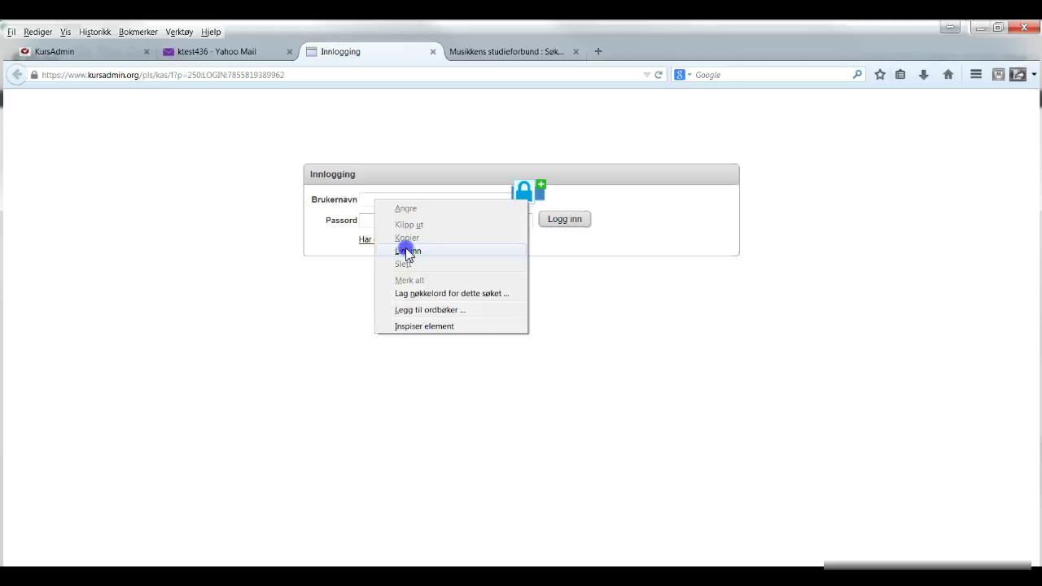
Copy the emailed password into the password field and sign in with Logg inn
click(252, 49)
double_click(216, 314)
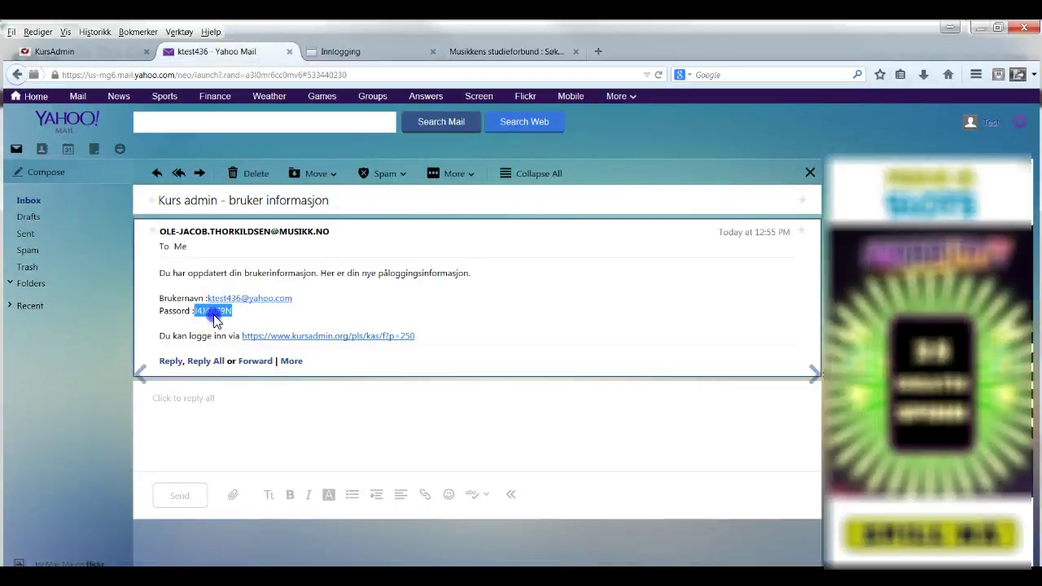
right_click(215, 314)
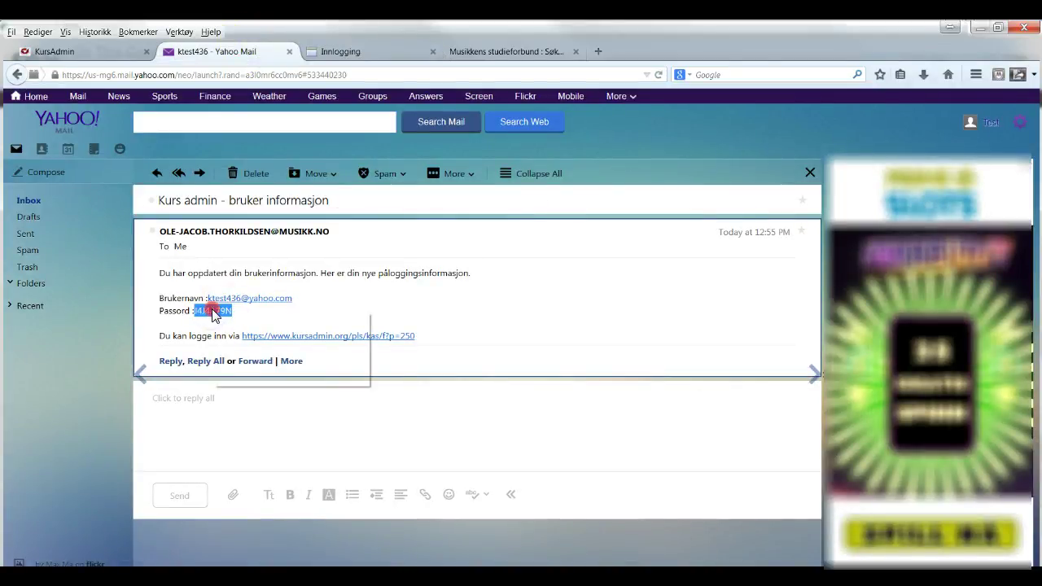
click(232, 322)
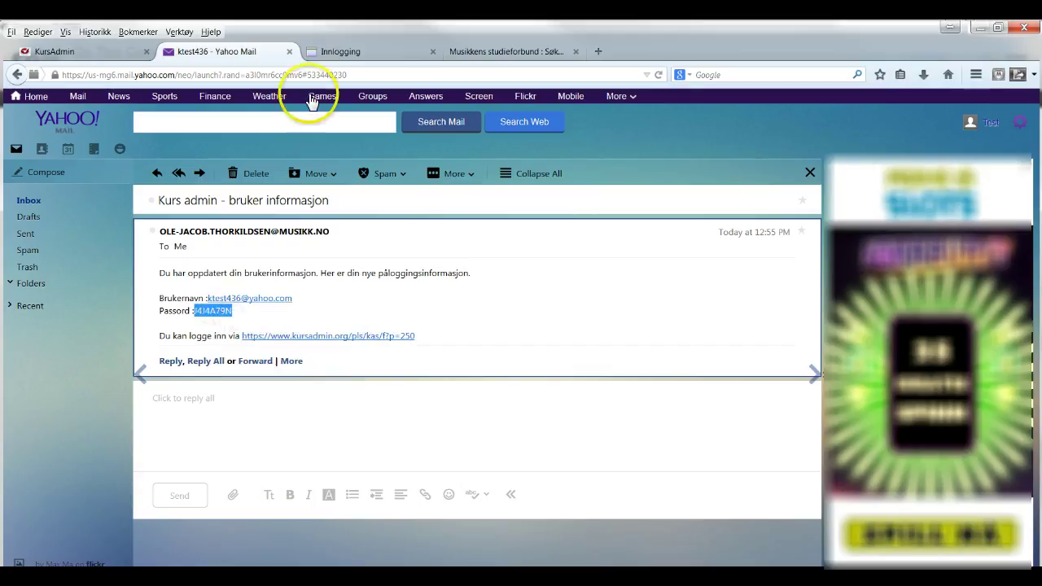
click(346, 54)
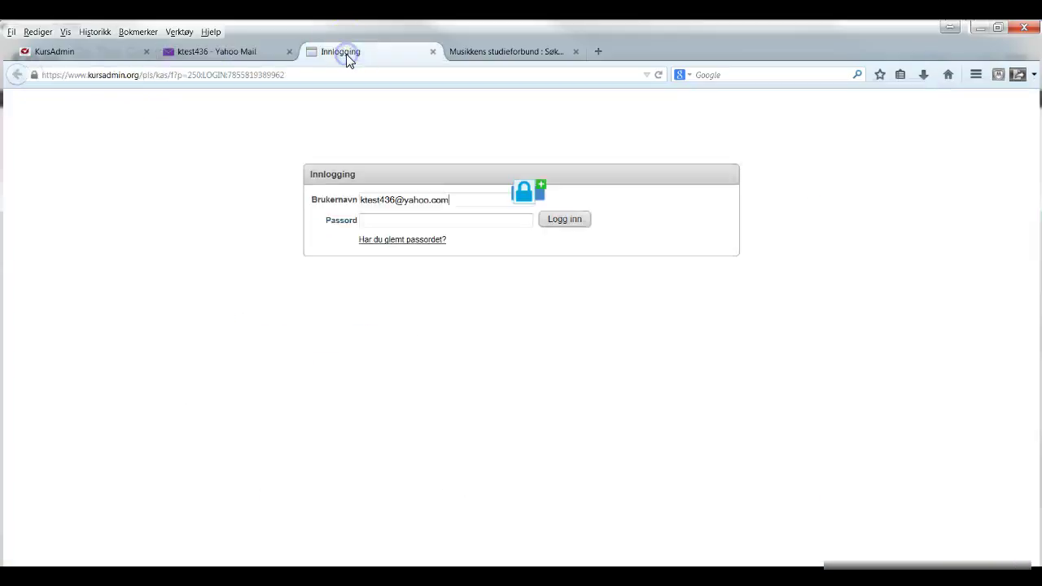
click(371, 220)
right_click(371, 218)
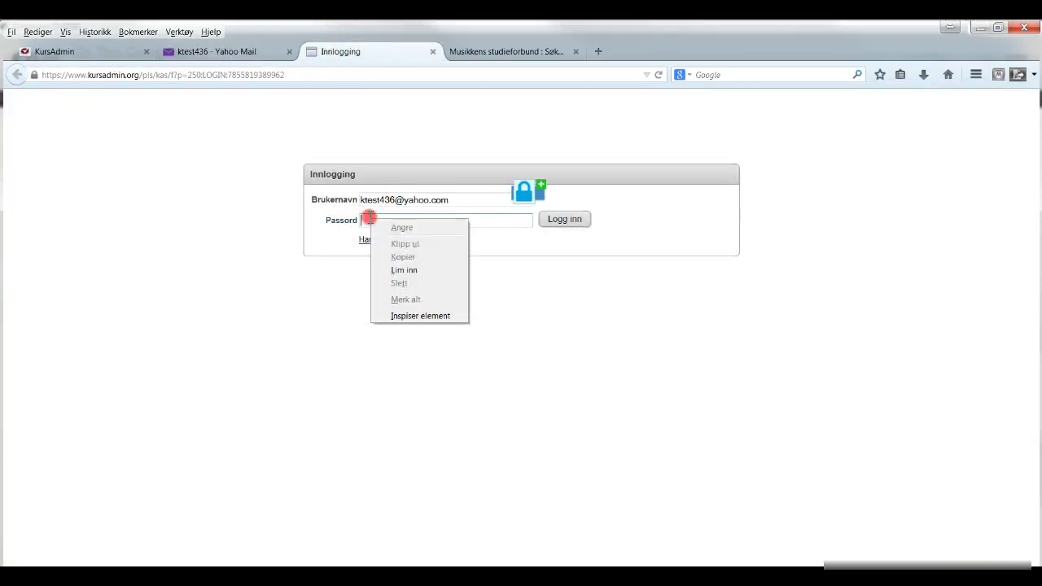
click(398, 267)
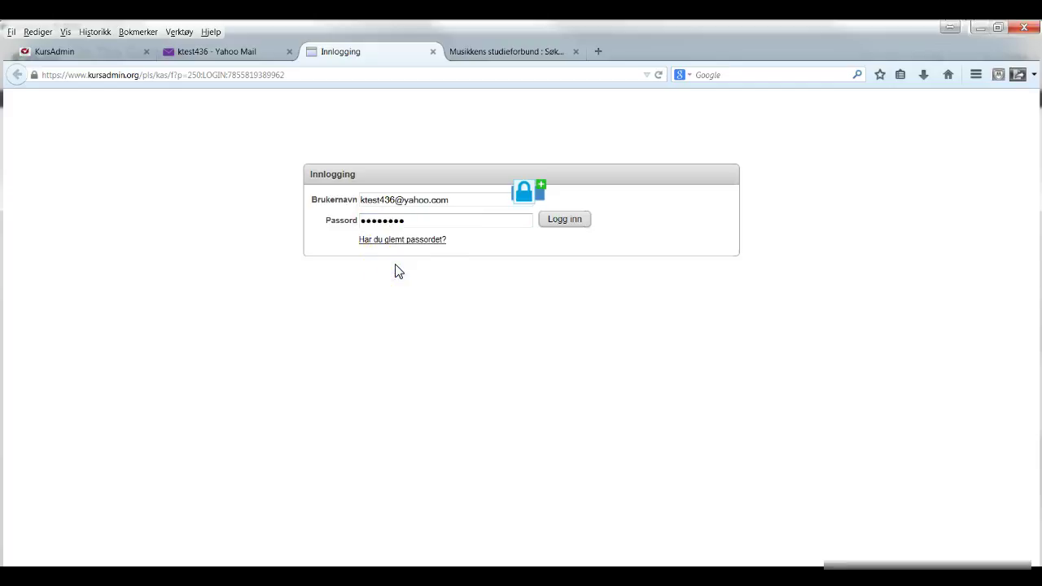
click(560, 227)
click(562, 228)
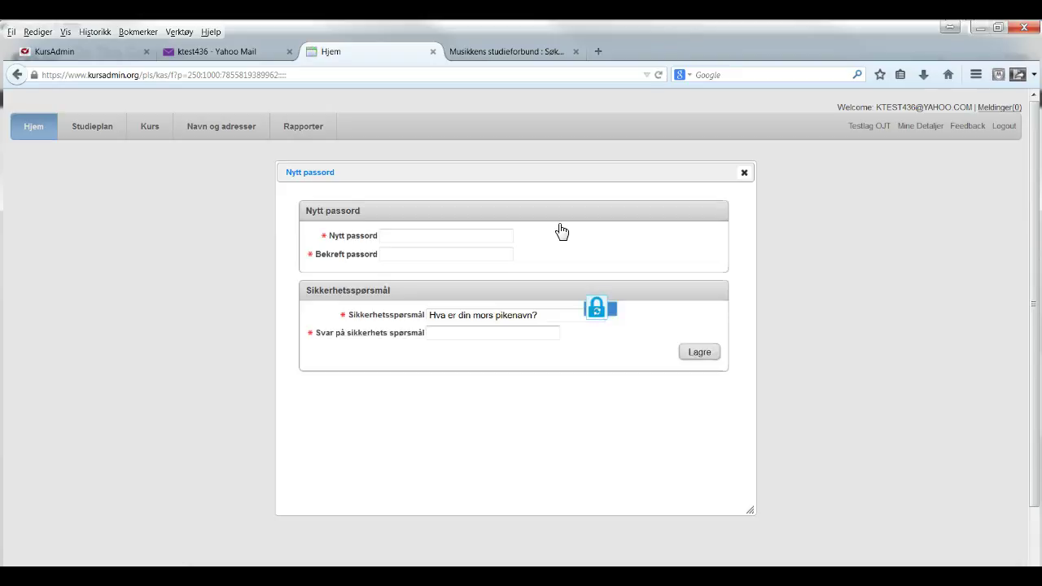
Enter and confirm the new password, give the mother's-maiden-name security answer, and save with Lagre
click(427, 236)
text(••••••••••)
key(Tab)
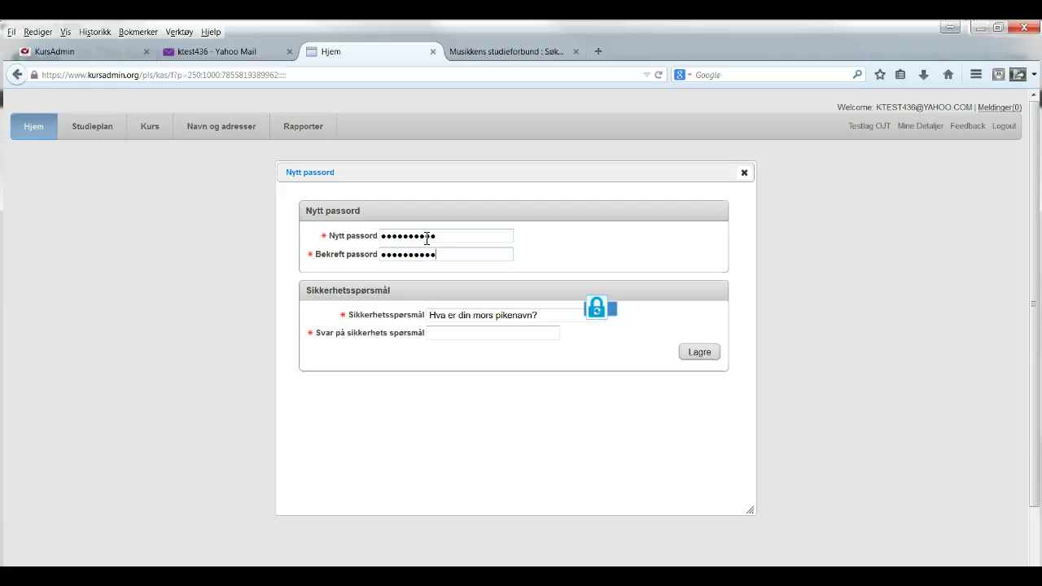
click(448, 256)
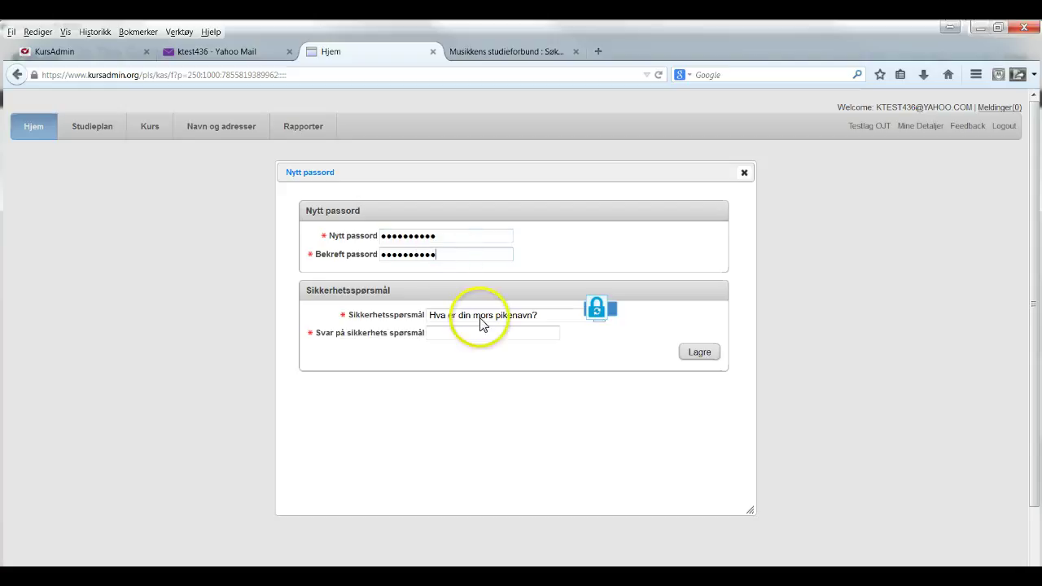
click(473, 330)
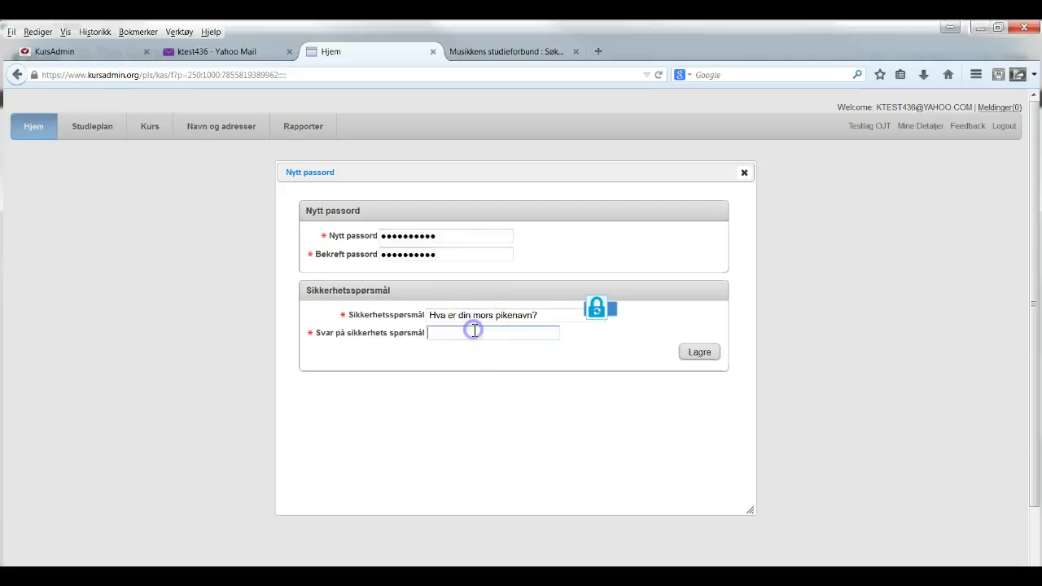
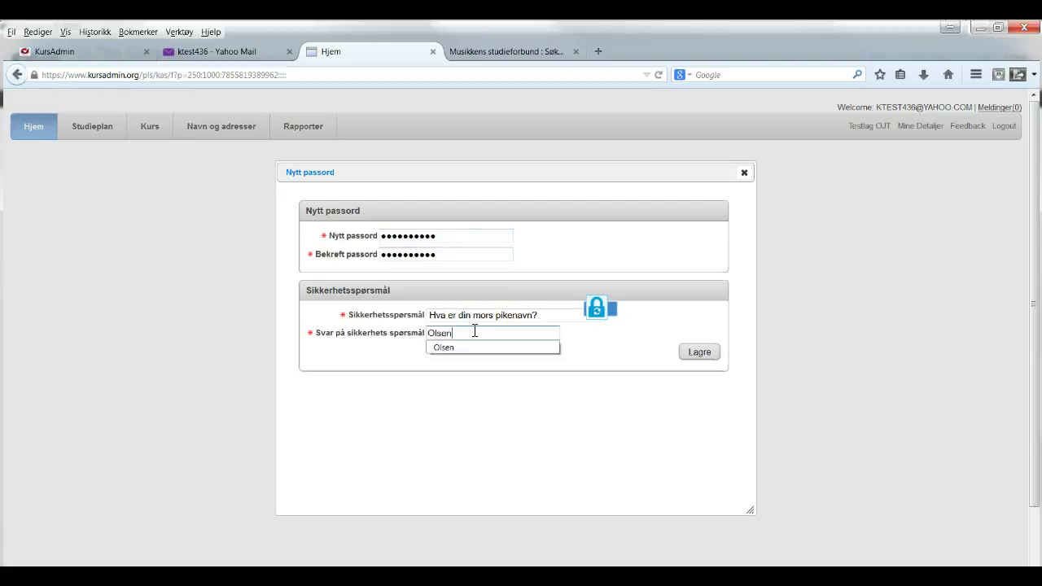
click(599, 351)
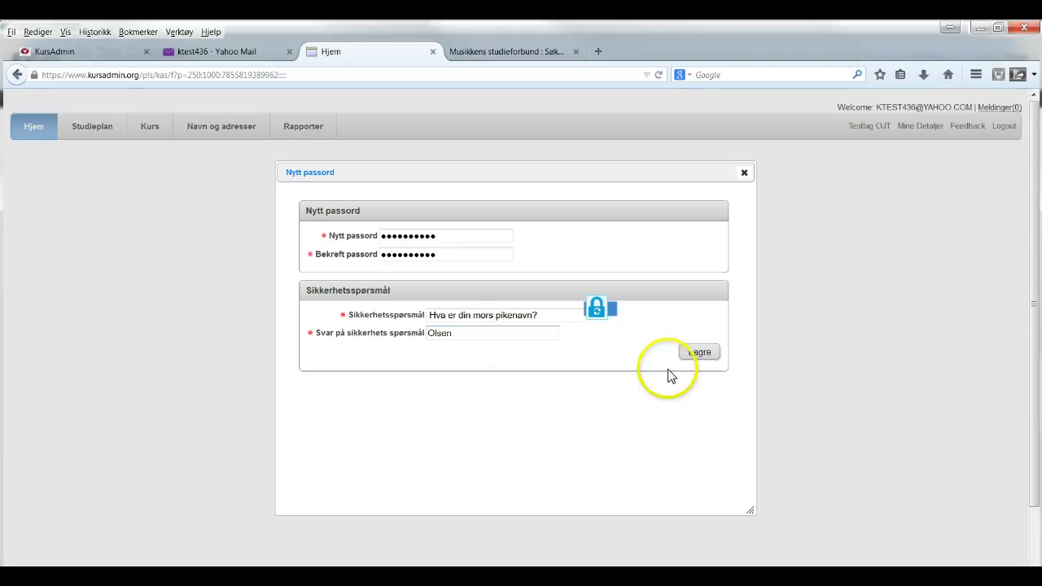
click(699, 352)
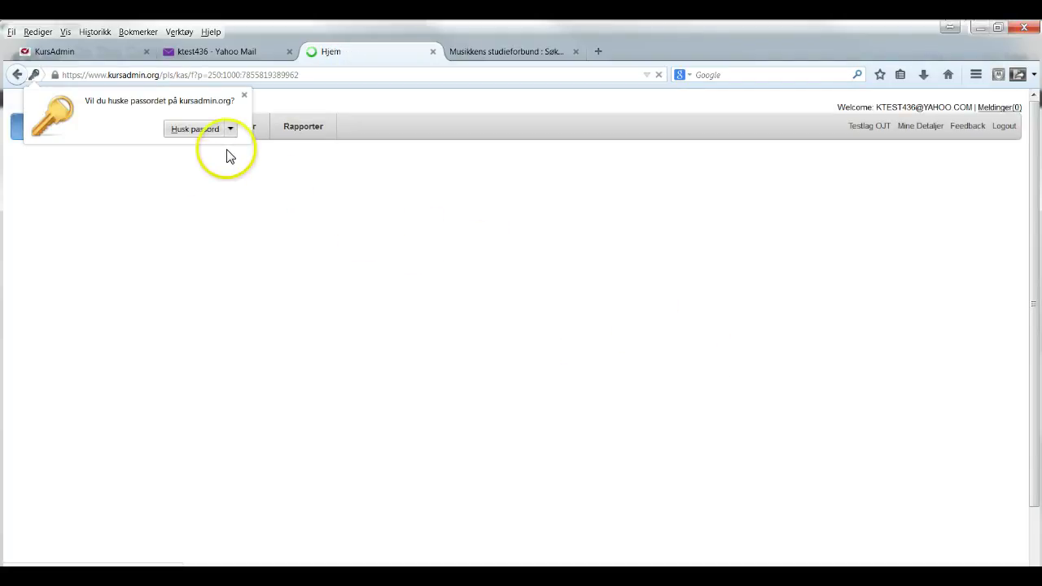
Choose 'Aldri husk passord på dette nettstedet' for kursadmin.org
click(230, 130)
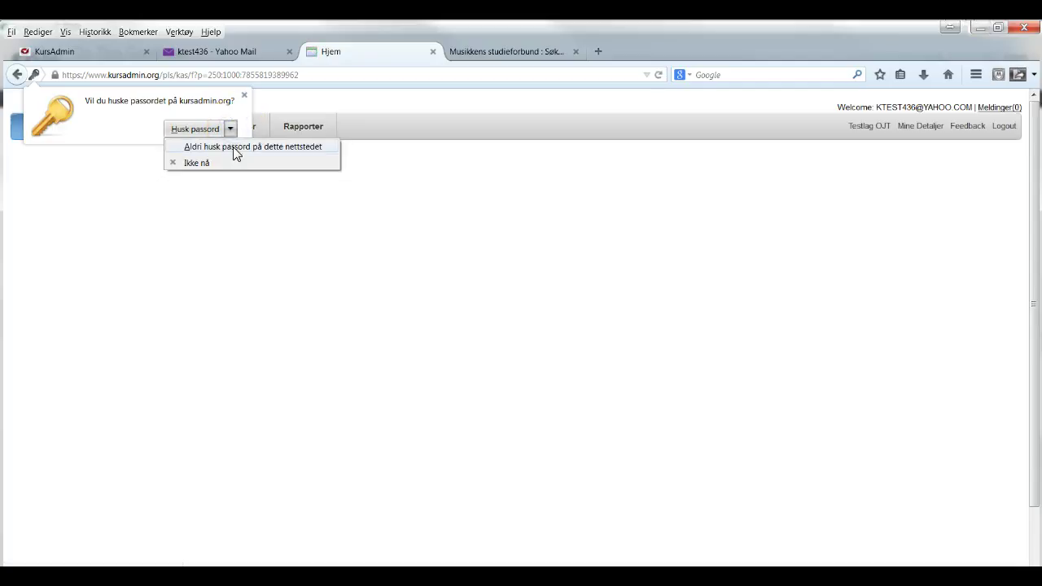
click(236, 149)
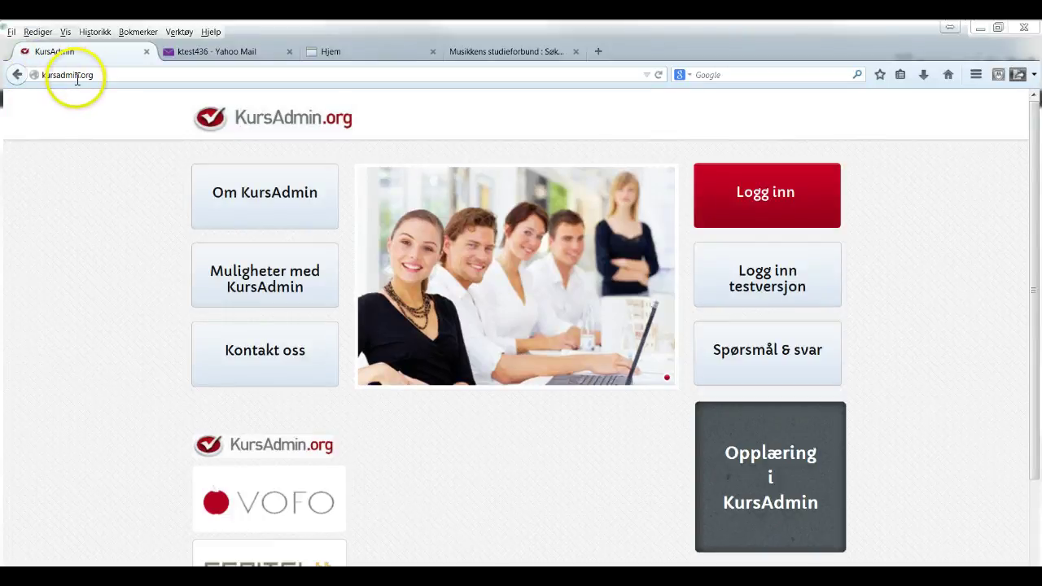
Pick Musikkens studieforbund from the Logg inn list of study associations
click(763, 195)
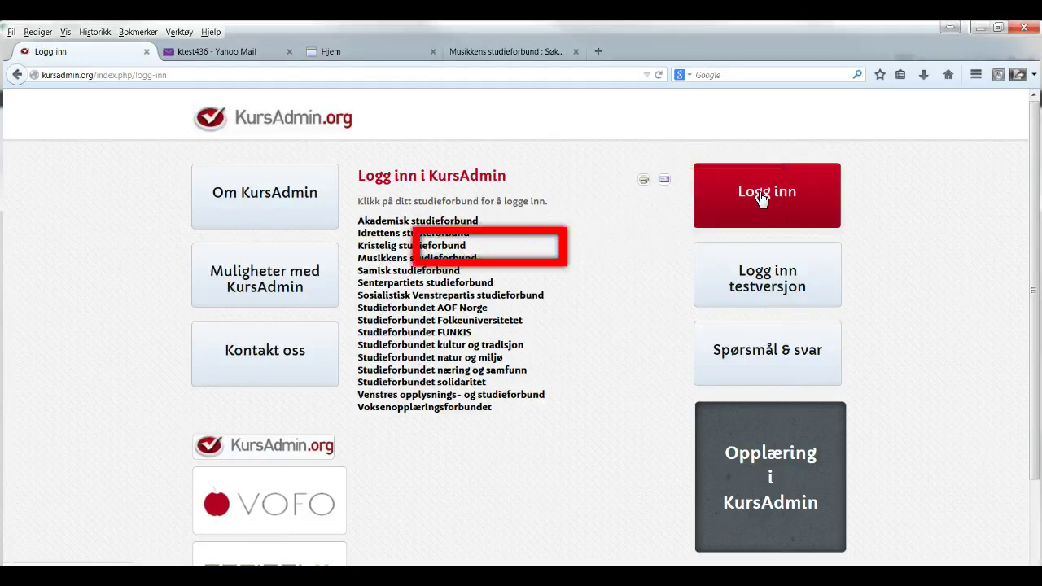
click(413, 259)
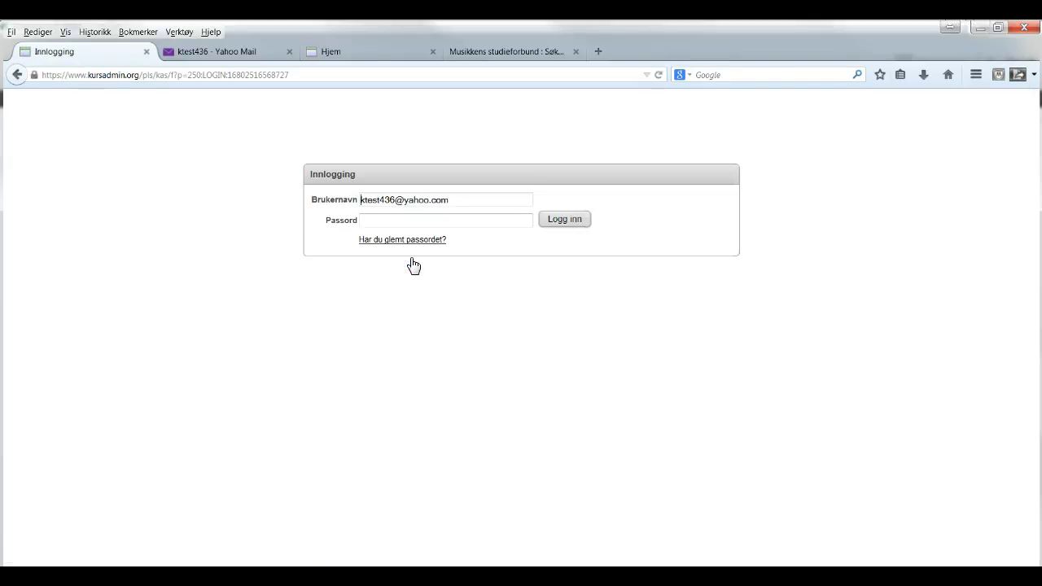
Enter the new password on the Musikkens studieforbund login page and sign in
click(381, 220)
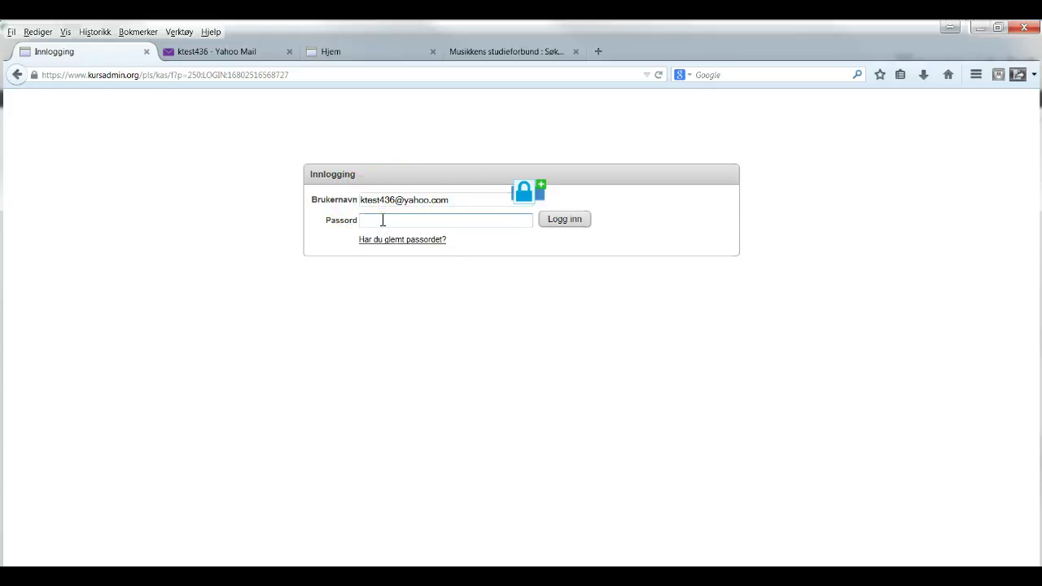
text(••••••)
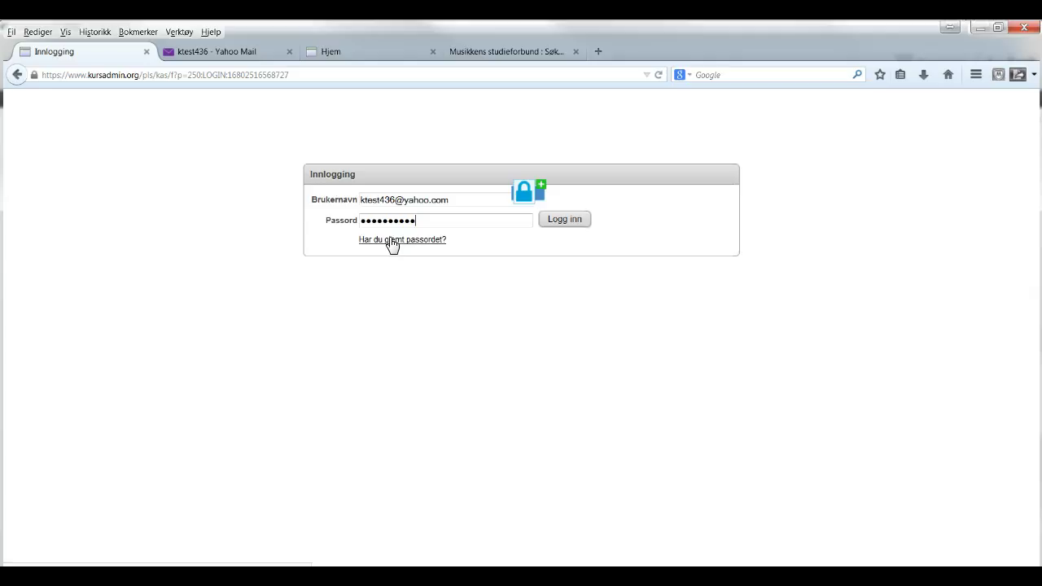
click(370, 322)
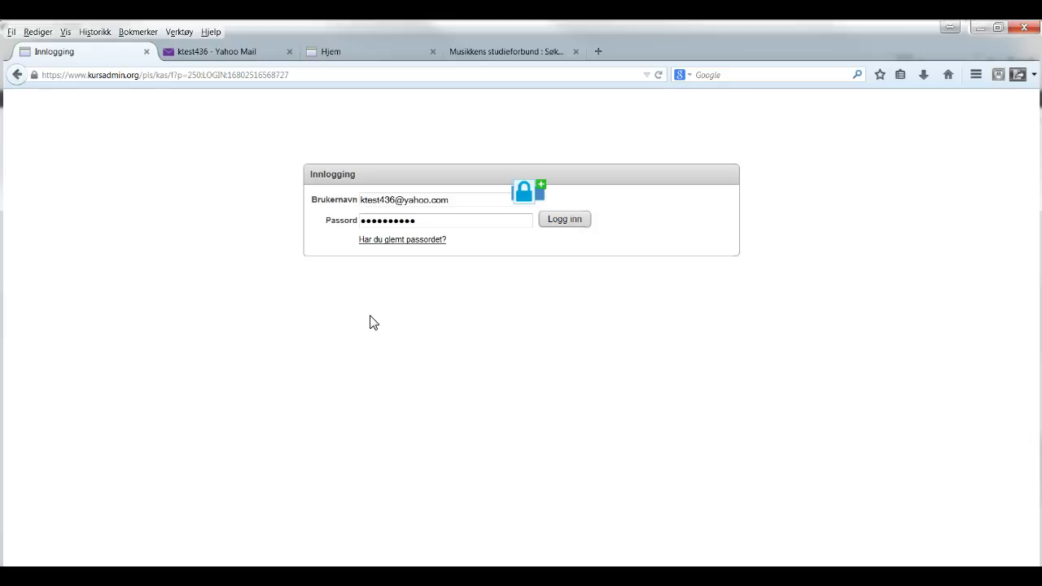
click(566, 220)
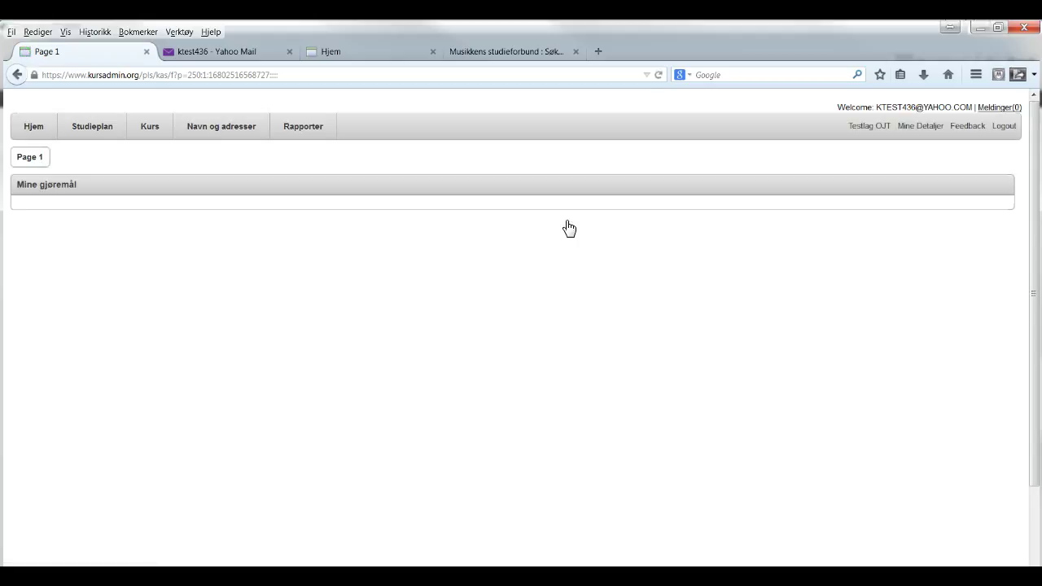
Browse Hjem, Studieplan, Kurs and Navn og adresser, then open the Rapporter study-plan report
click(35, 132)
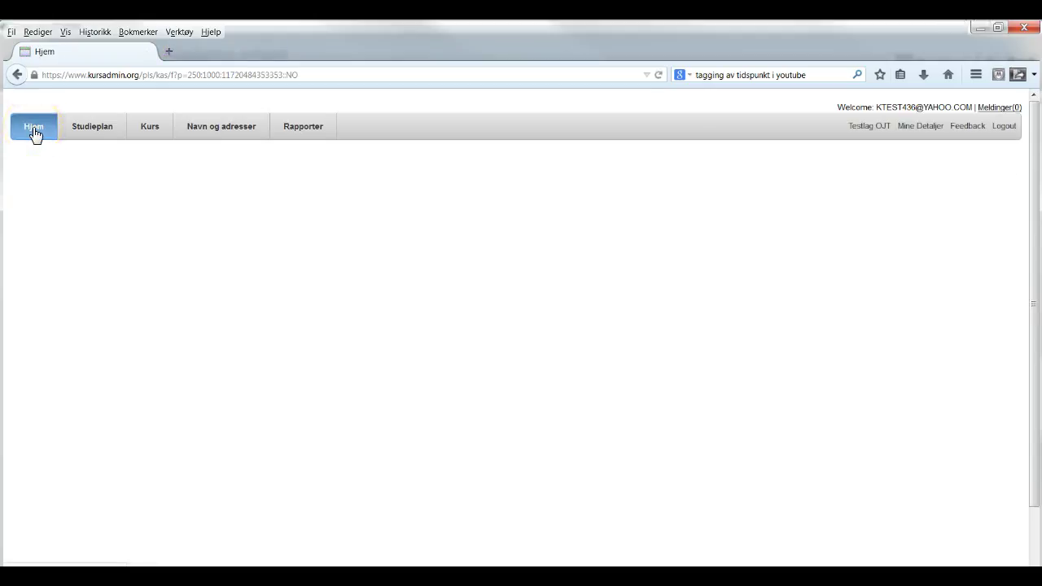
click(82, 131)
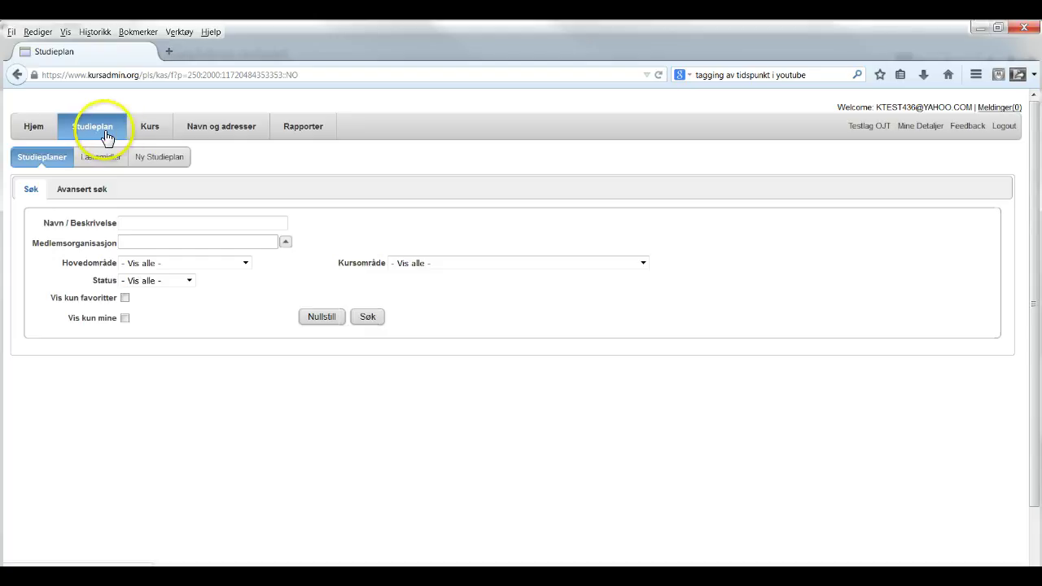
click(143, 131)
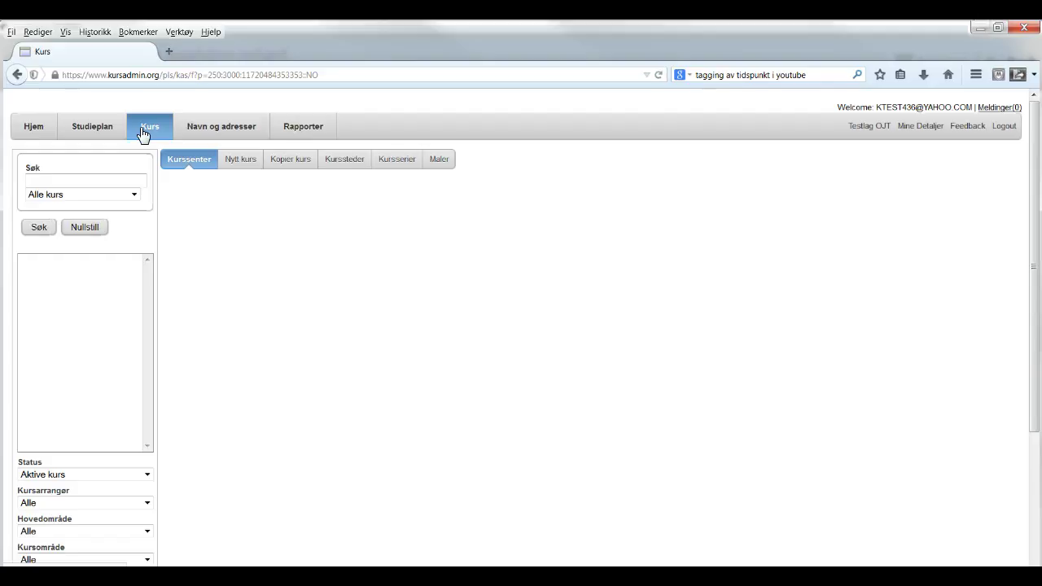
click(159, 133)
click(184, 133)
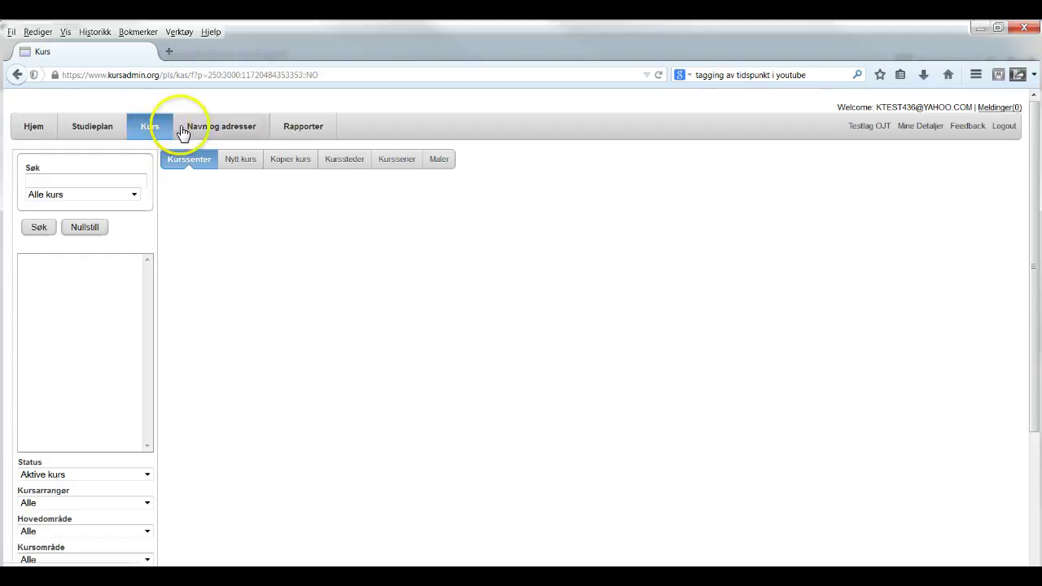
click(200, 130)
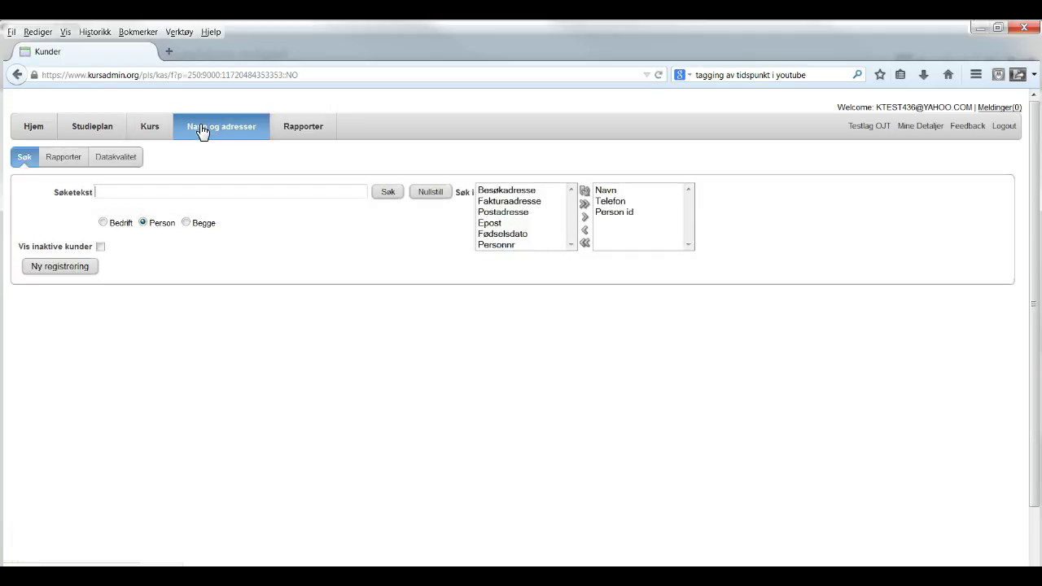
click(302, 133)
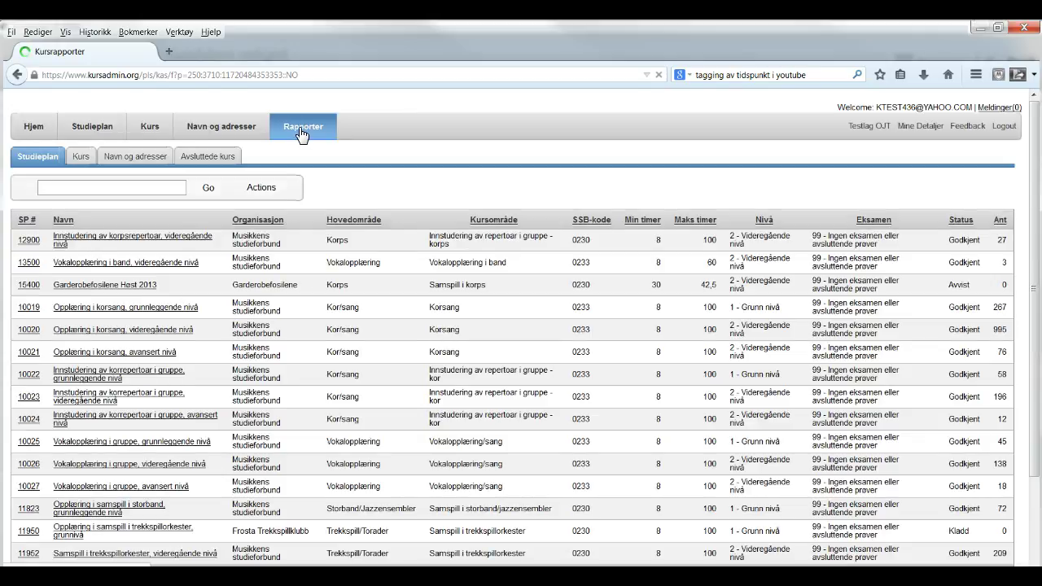
Show the Kurs report under Rapporter, then open Mine Detaljer for your user information
click(116, 157)
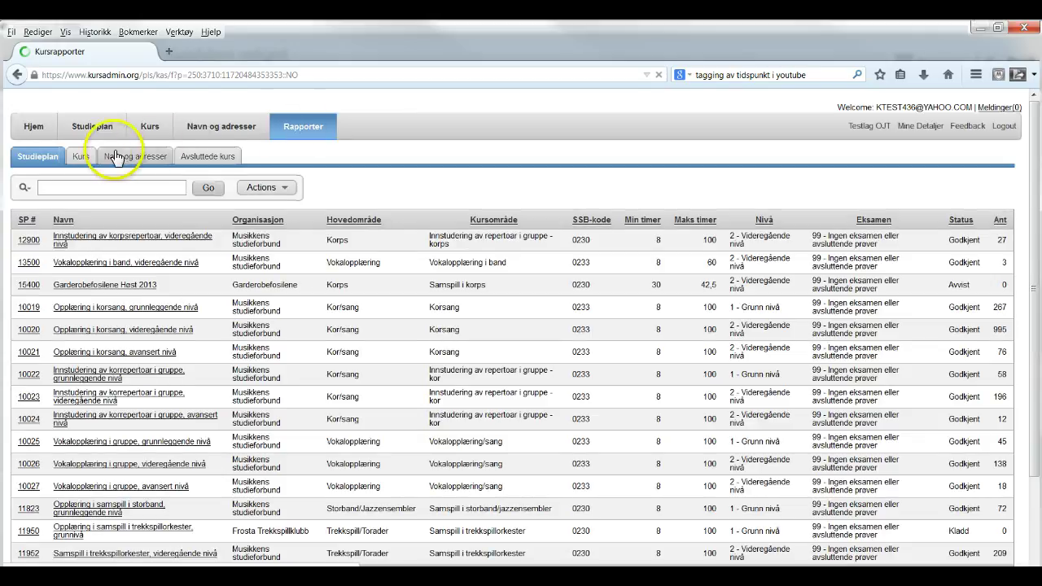
click(81, 157)
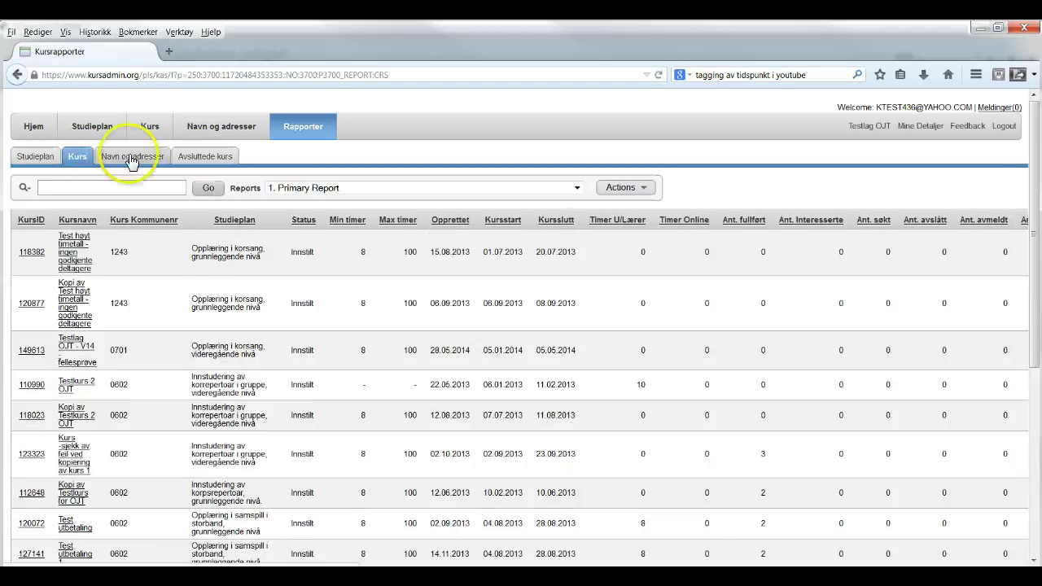
click(204, 160)
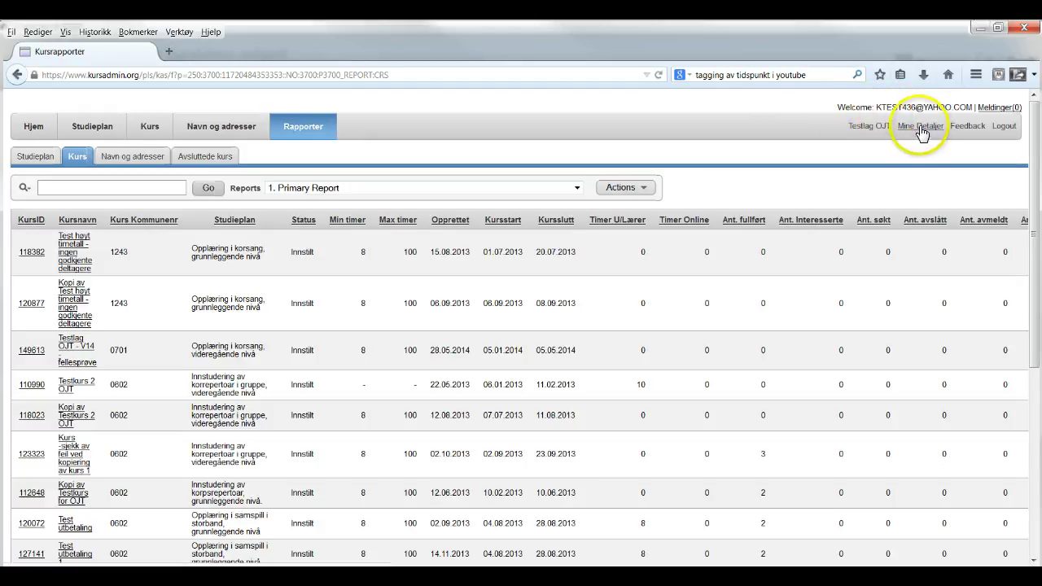
click(921, 129)
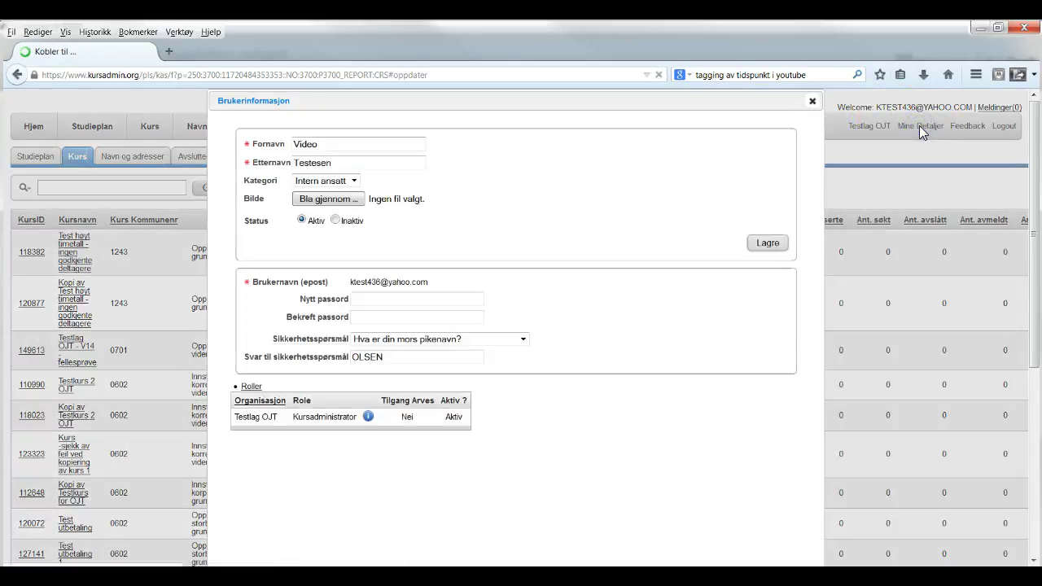
Close the Brukerinformasjon dialog to reveal the course report table, then check Meldinger and Logout
click(813, 101)
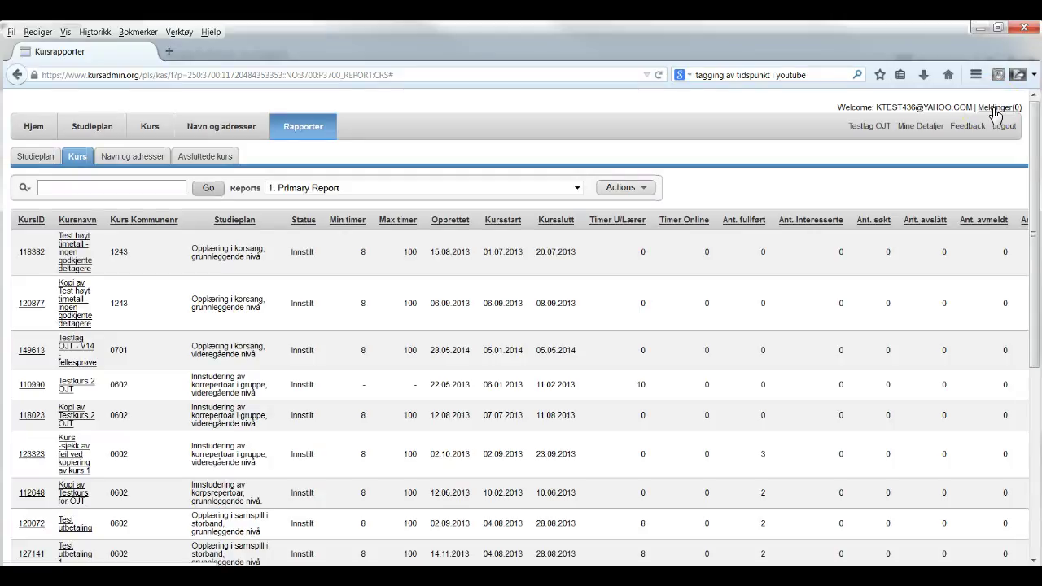
click(1003, 127)
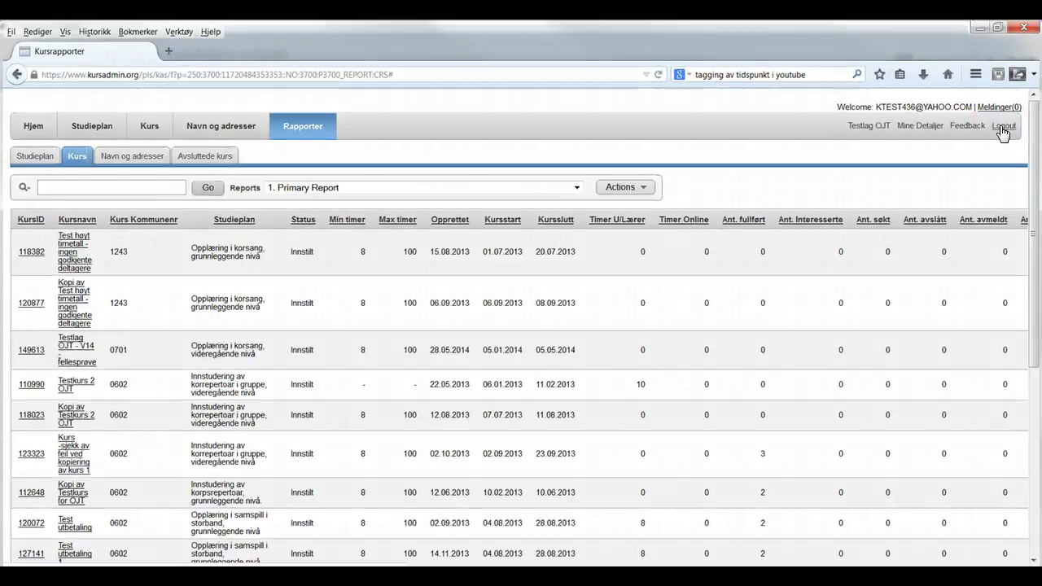
click(197, 524)
click(1004, 127)
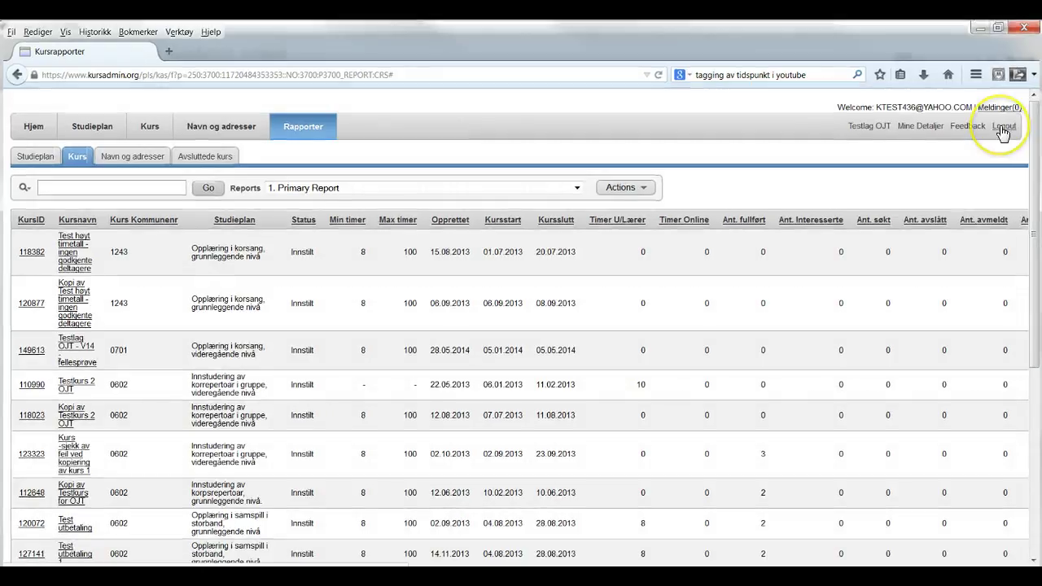